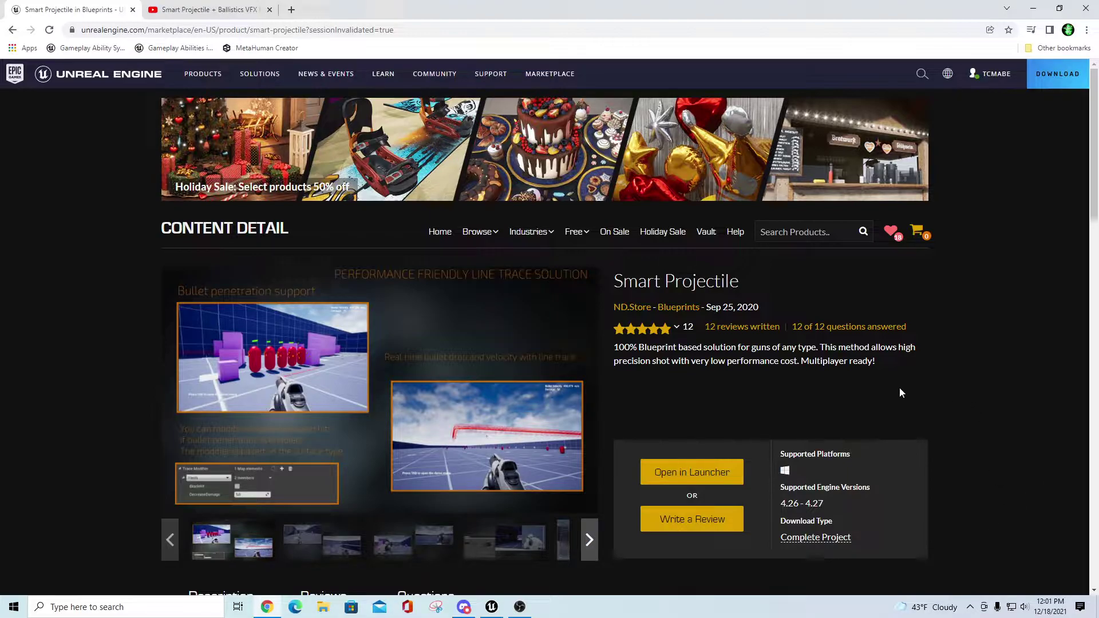
Look over the Smart Projectile marketplace page, including its supported engine versions and description.
scroll(987, 399, "down", 1)
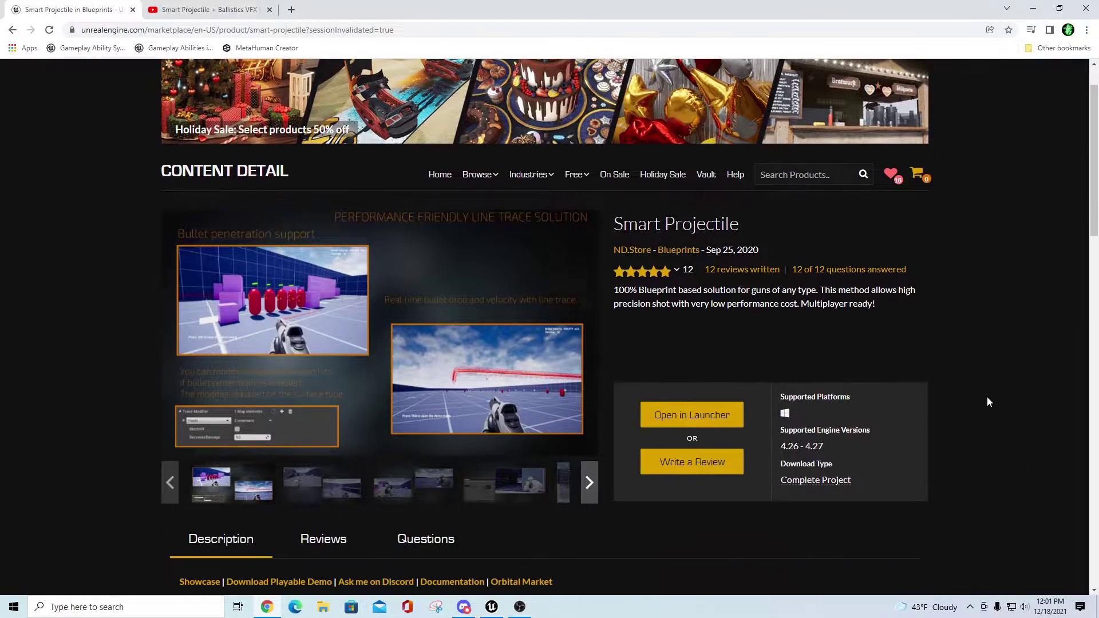
scroll(987, 397, "up", 1)
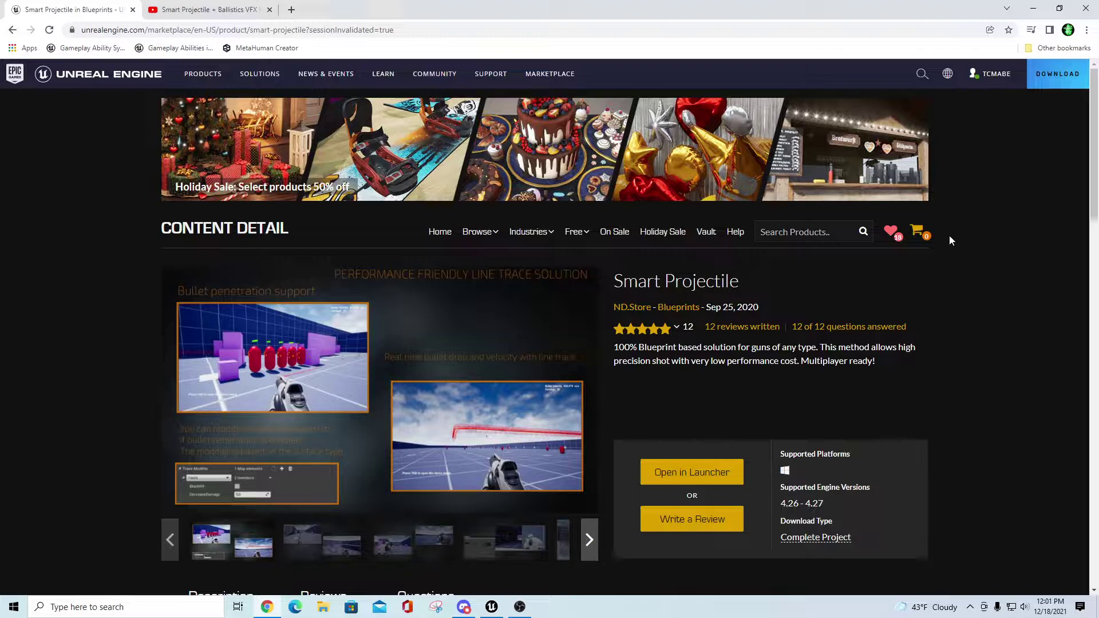
scroll(697, 426, "down", 3)
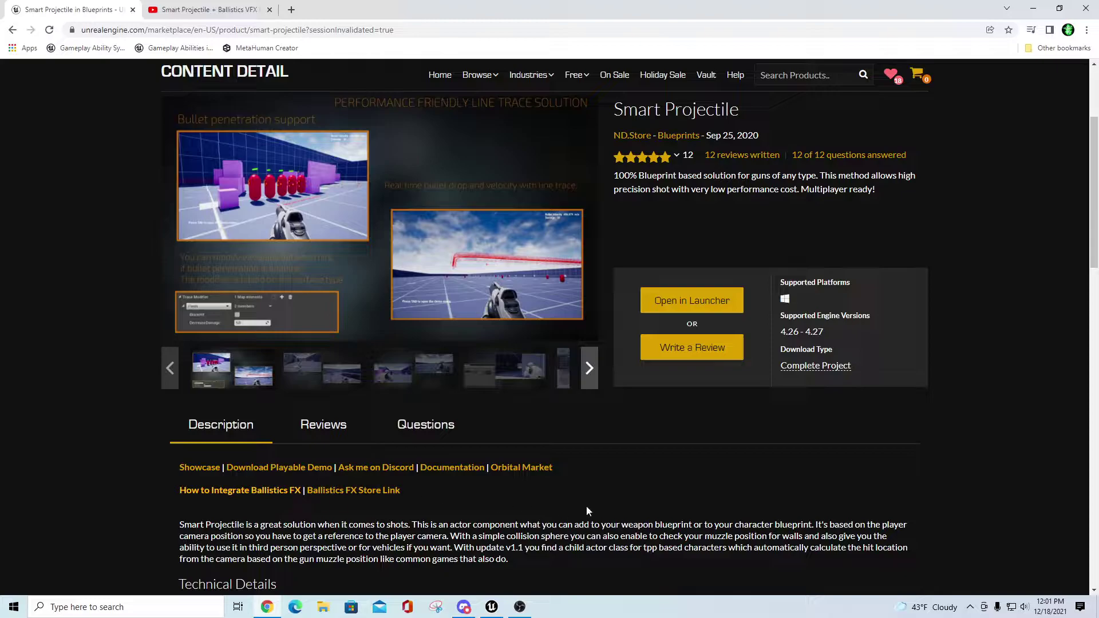
scroll(1012, 416, "up", 3)
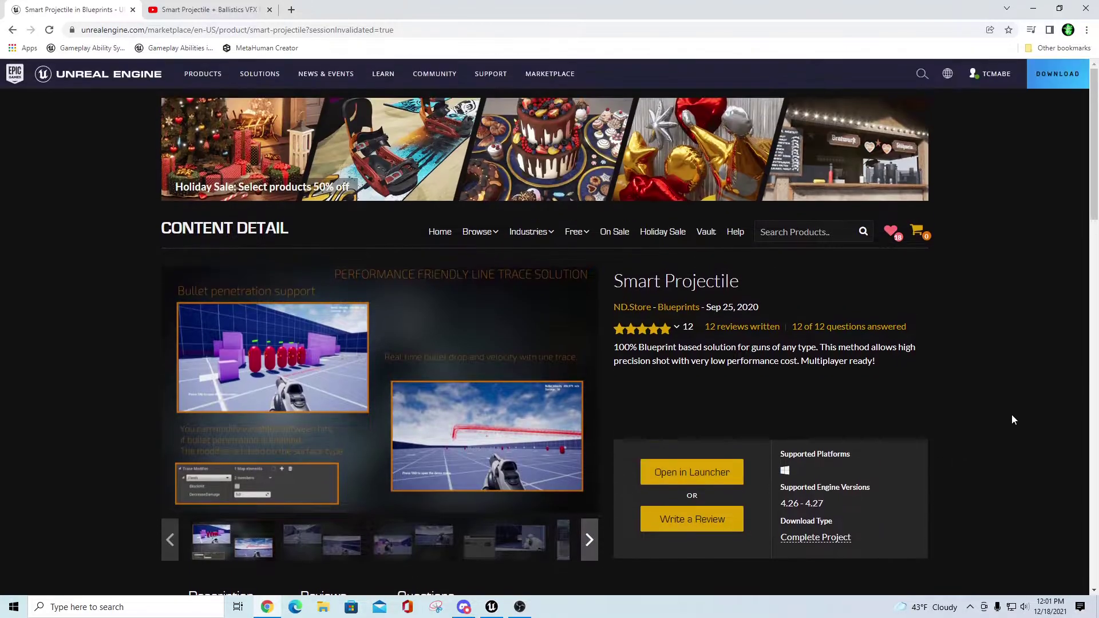
Open the Smart Projectile + Ballistics VFX Integration Tutorial video page, check its description, and compare it with the marketplace page.
left_click(210, 10)
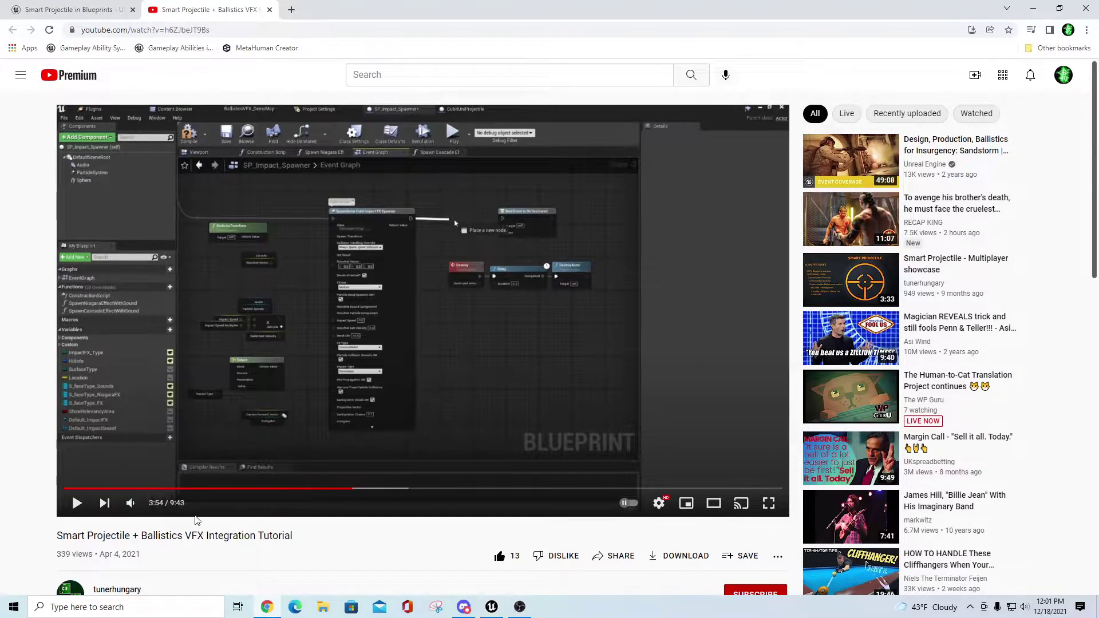
scroll(412, 551, "down", 2)
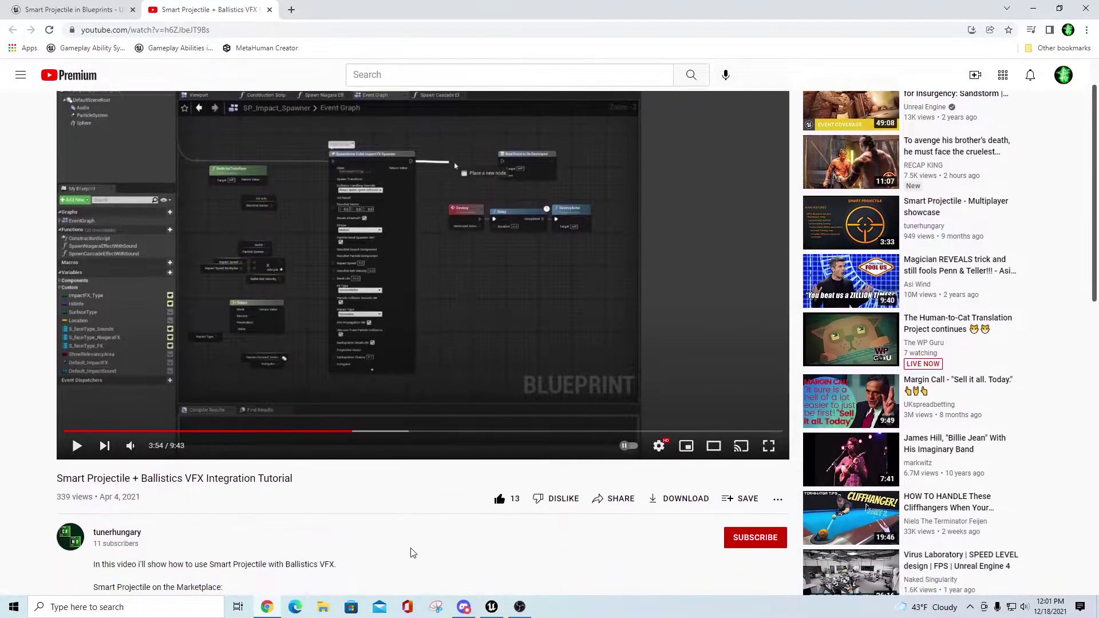
scroll(413, 551, "up", 2)
left_click(69, 10)
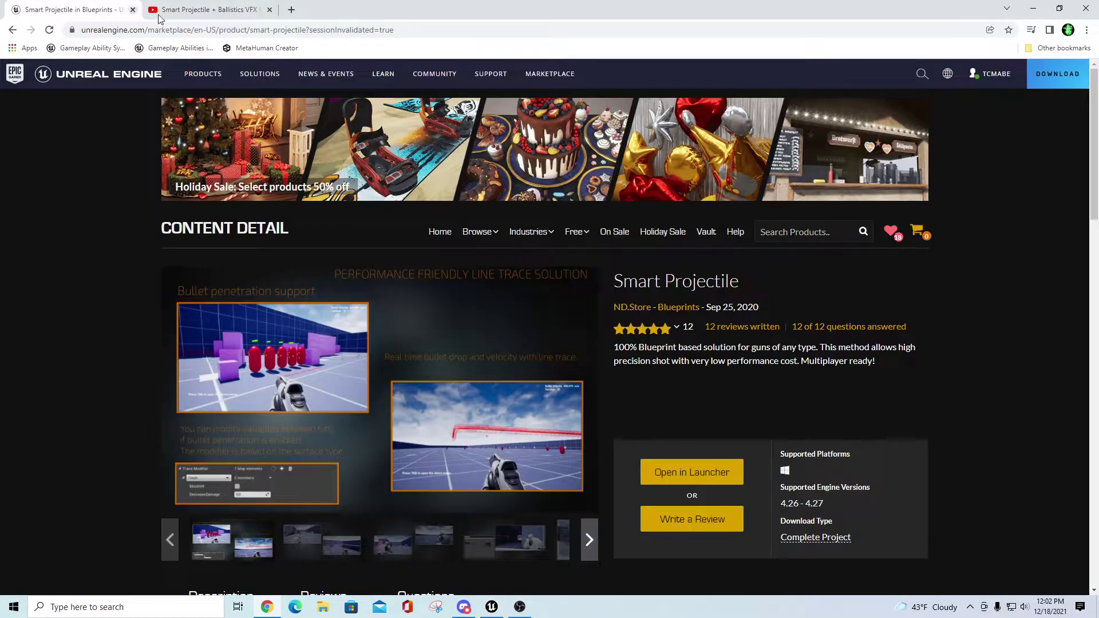
left_click(223, 10)
Switch to Unreal Editor, enlarge the World Outliner, and inspect the placement and tags of the Player Start actors beside the concrete area.
left_click(501, 608)
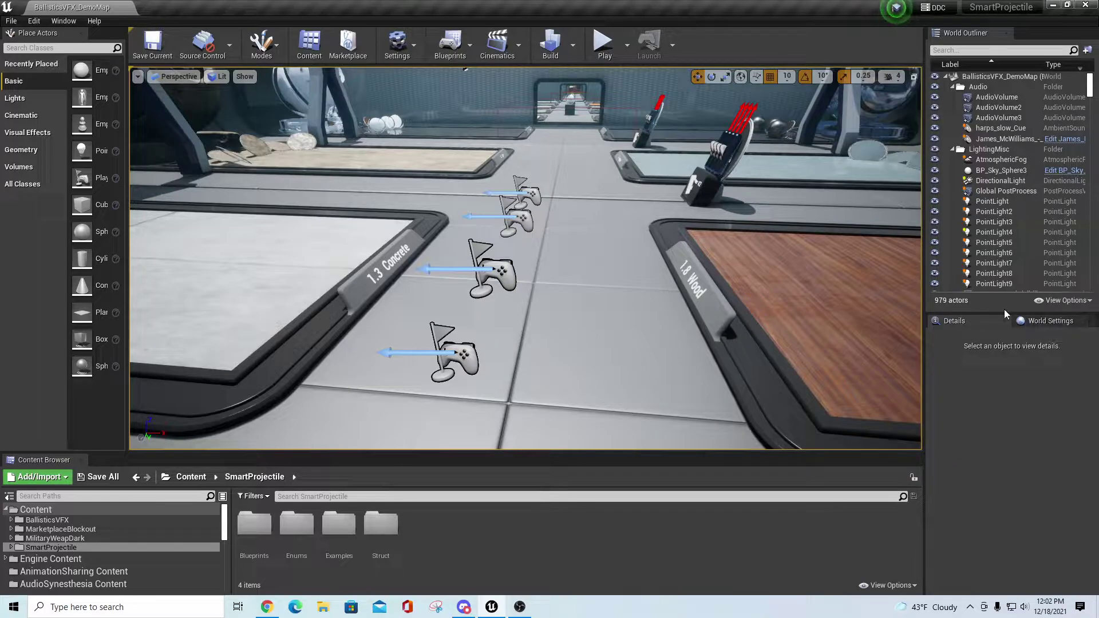
left_click_drag(1000, 312, 1000, 340)
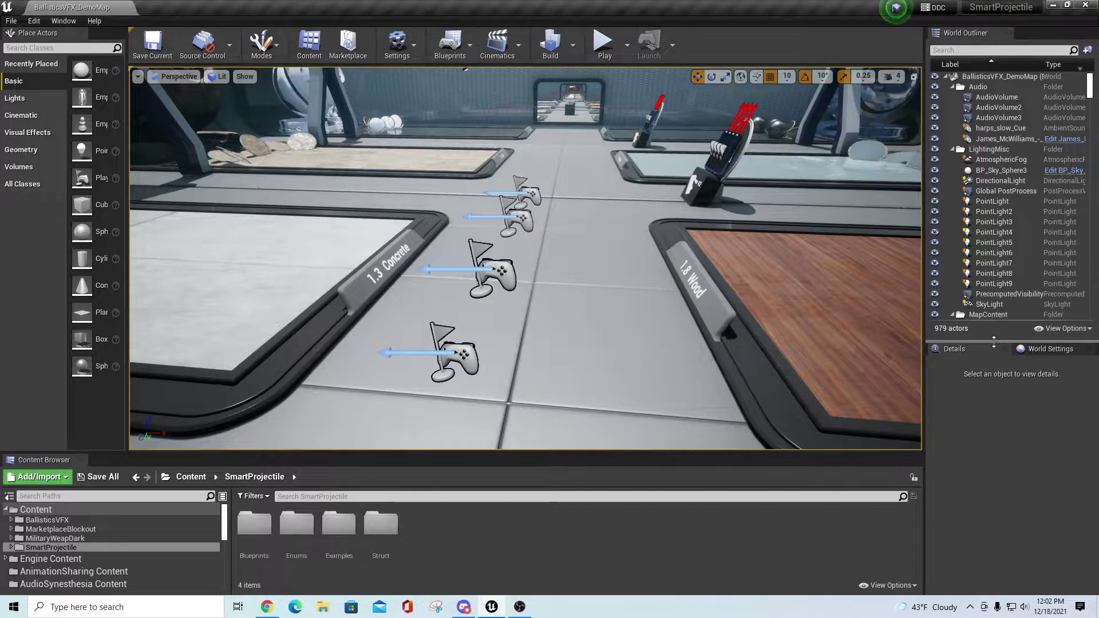
left_click(525, 194)
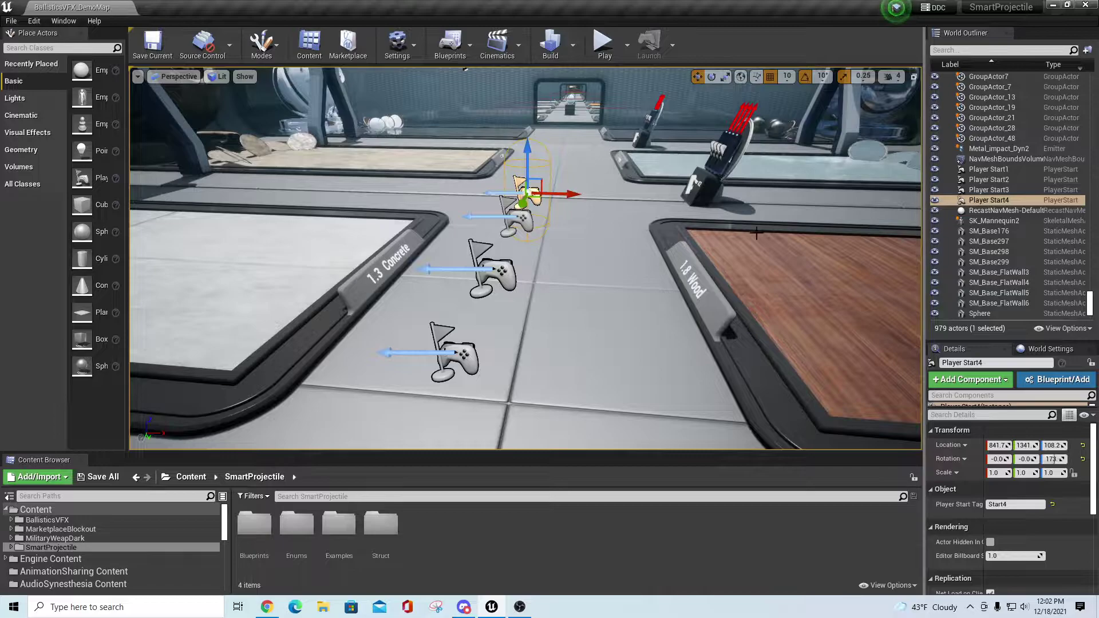
left_click(477, 353)
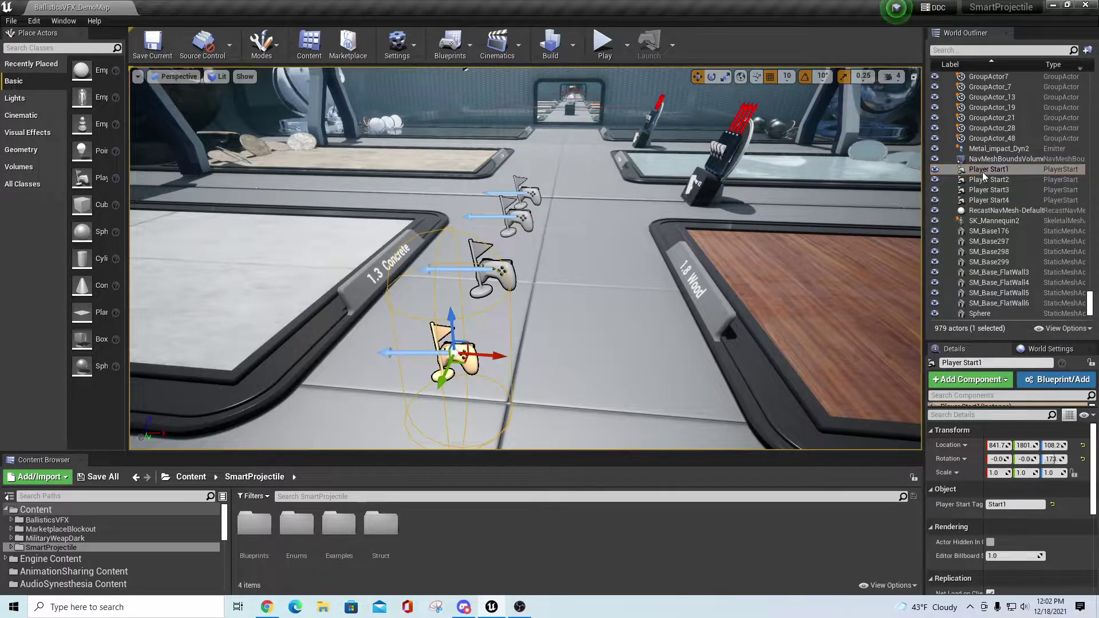
key("f")
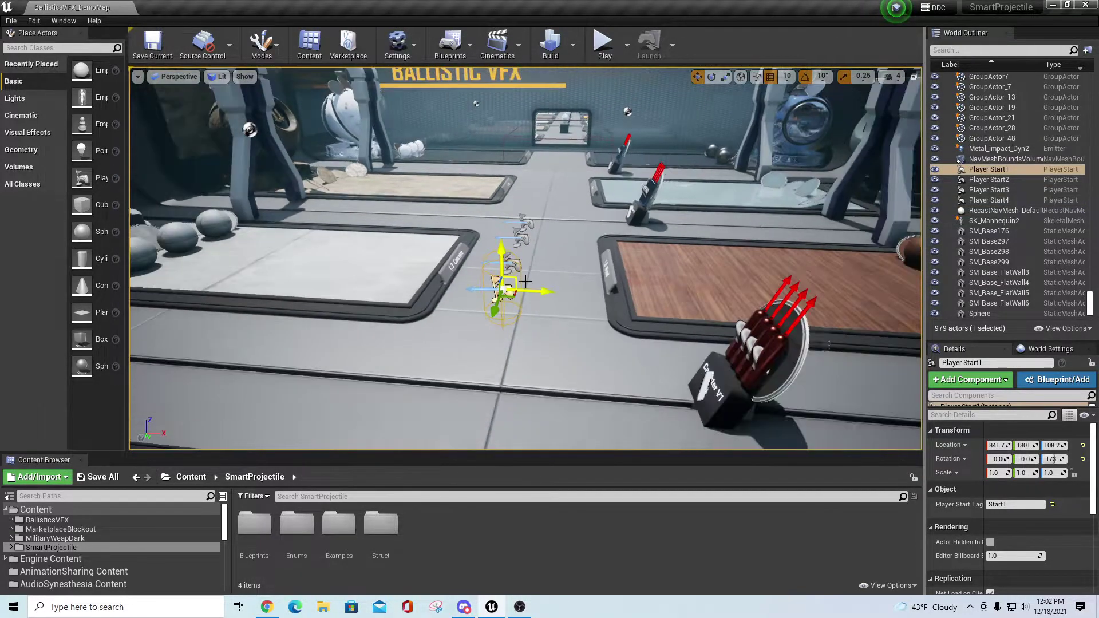
right_click_drag(525, 257, 550, 232)
right_click_drag(578, 268, 558, 282)
scroll(578, 268, "up", 2)
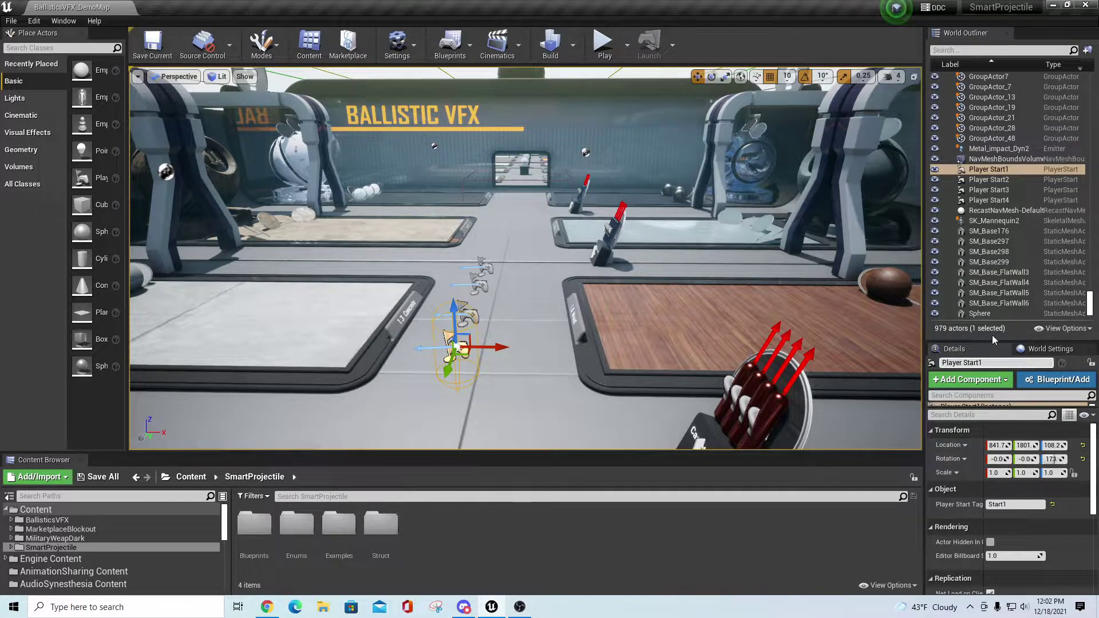
left_click(992, 181)
left_click(996, 198)
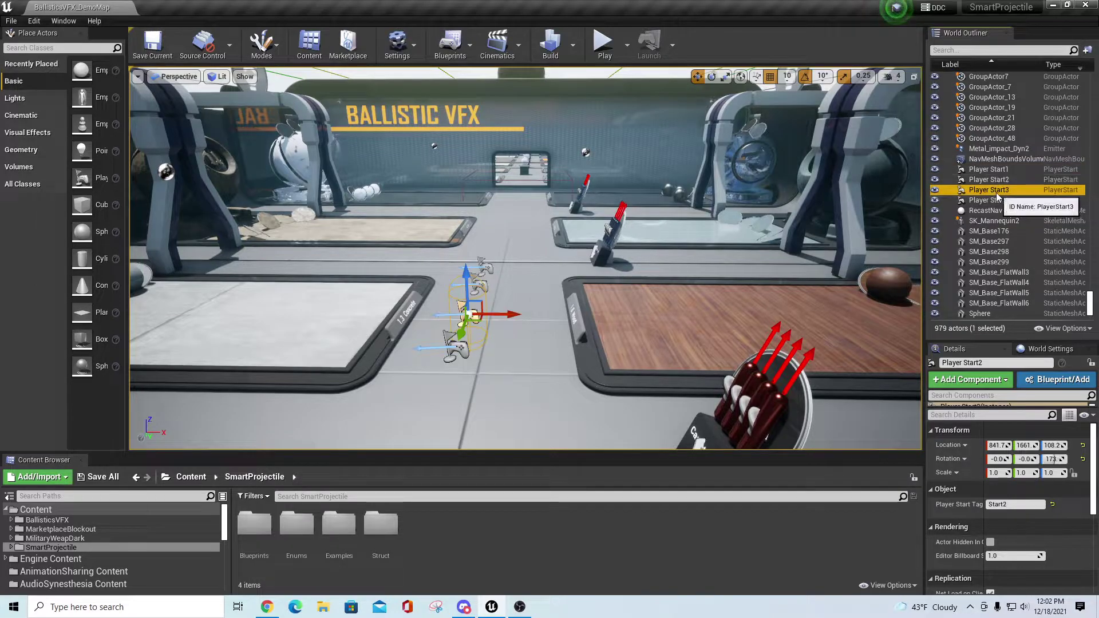
left_click(999, 172)
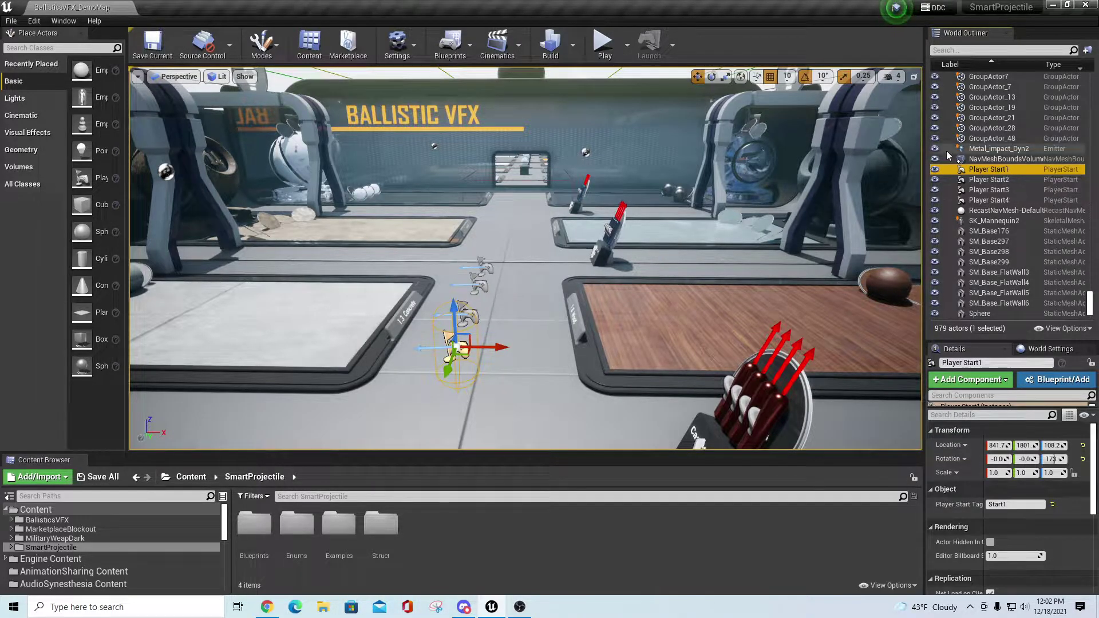
Run BallisticsVFX_DemoMap as a multiplayer preview and move the Client 1 and Client 2 windows apart to uncover the main viewport.
left_click(267, 607)
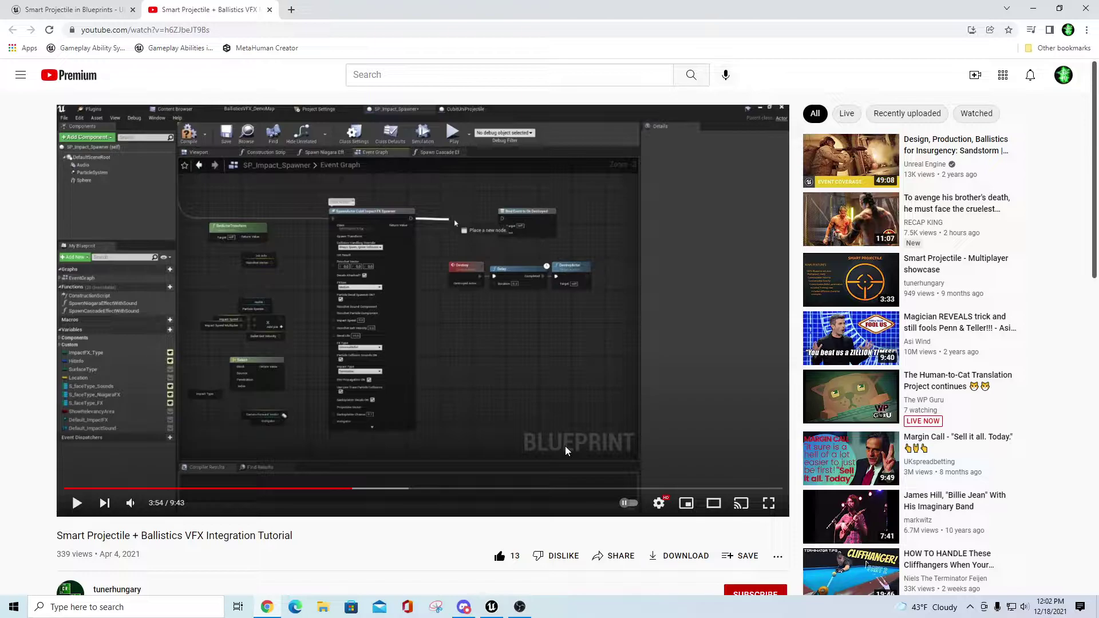
left_click(492, 607)
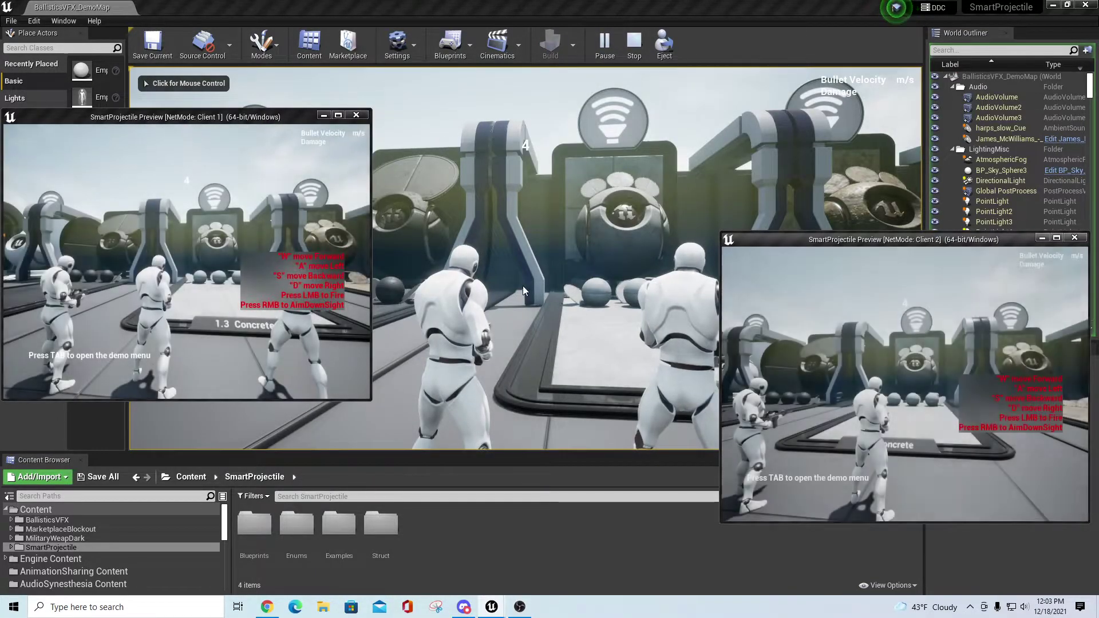
left_click_drag(875, 246, 901, 315)
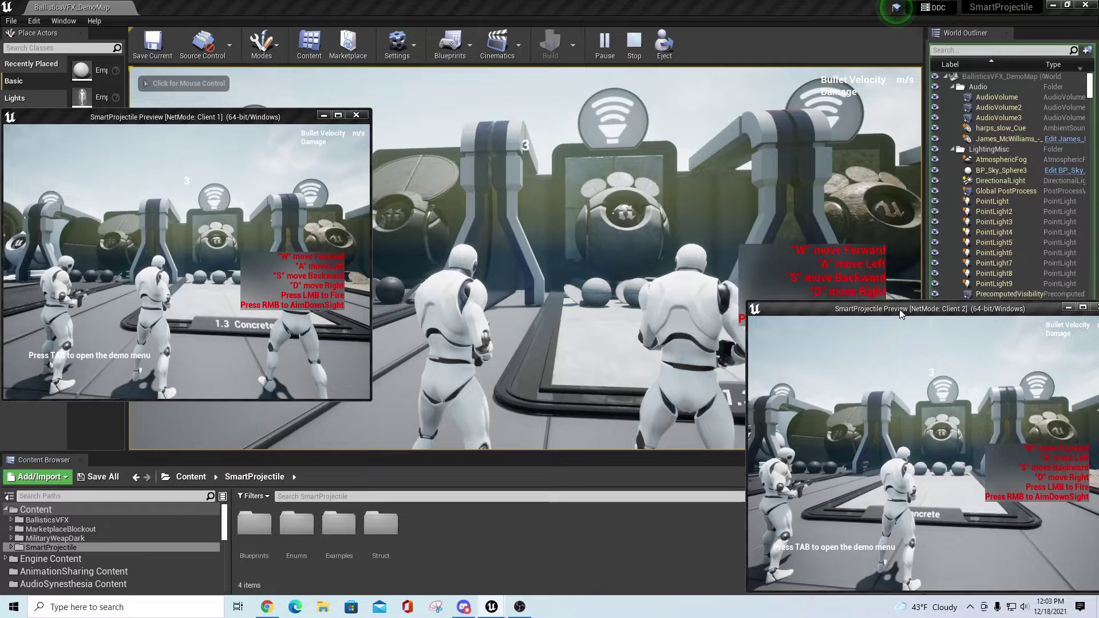
left_click_drag(234, 122, 231, 14)
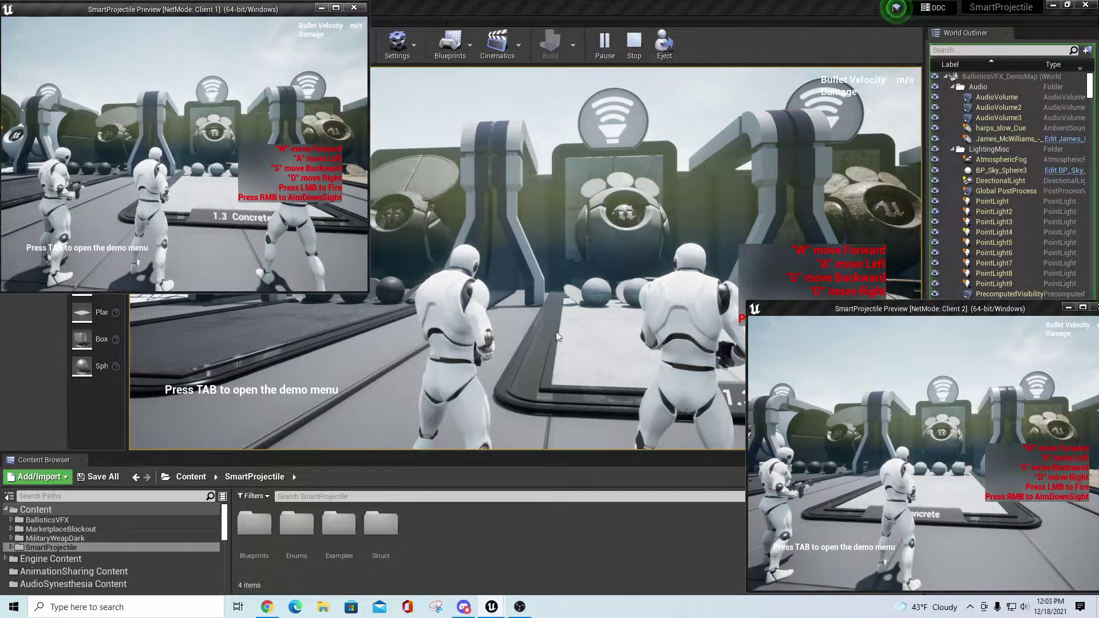
In the Client 1 preview, walk the character onto the 1.3 Concrete area and aim and fire at the concrete spheres.
left_click(185, 218)
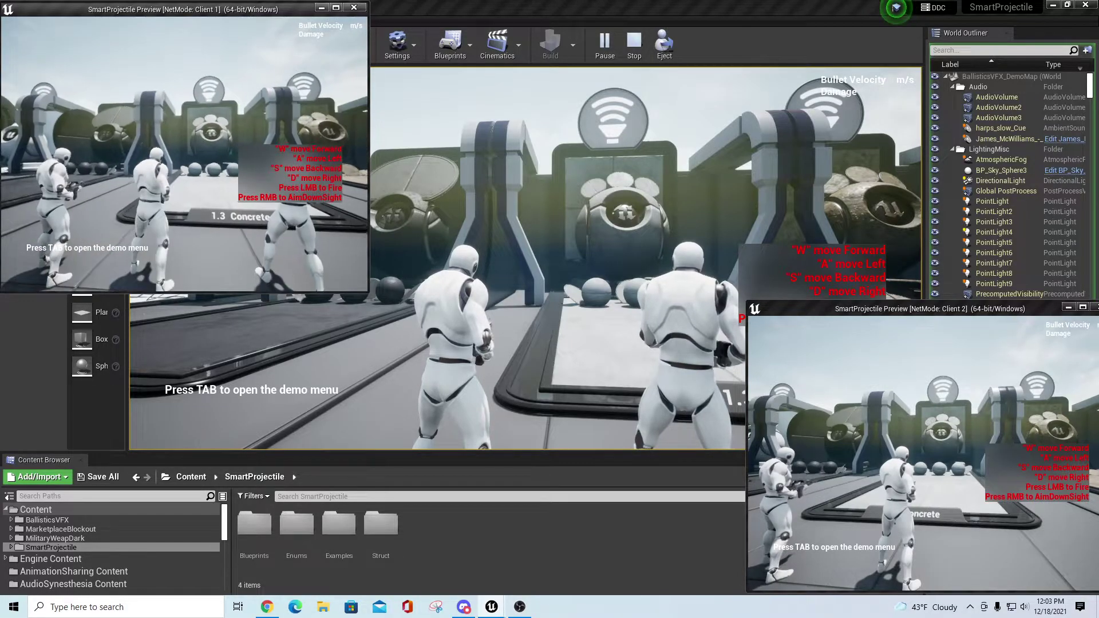
key("w")
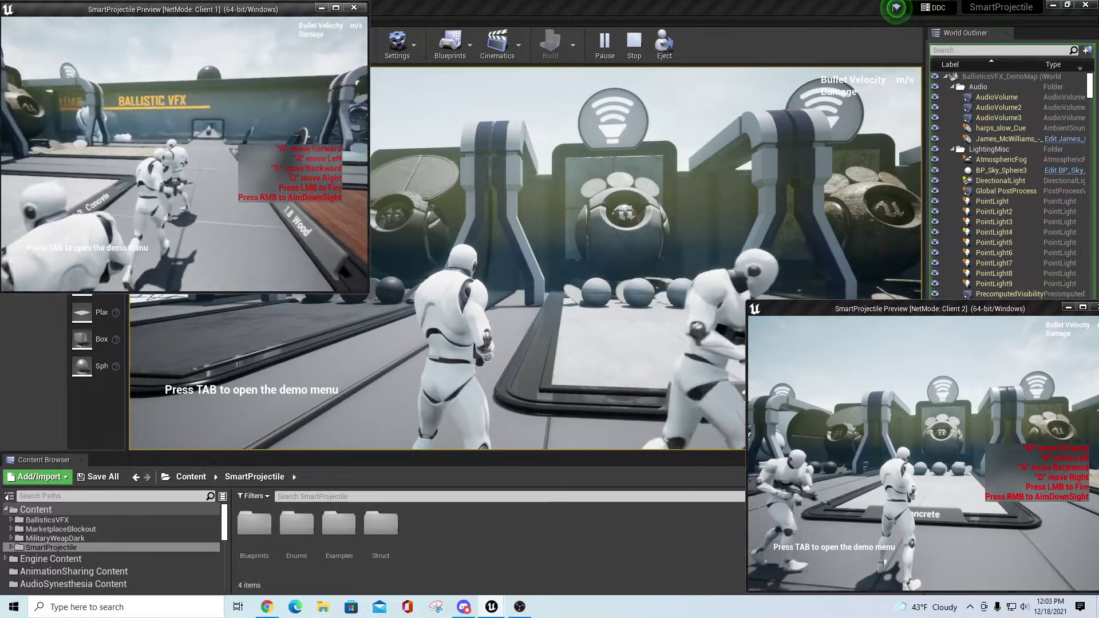
key("w")
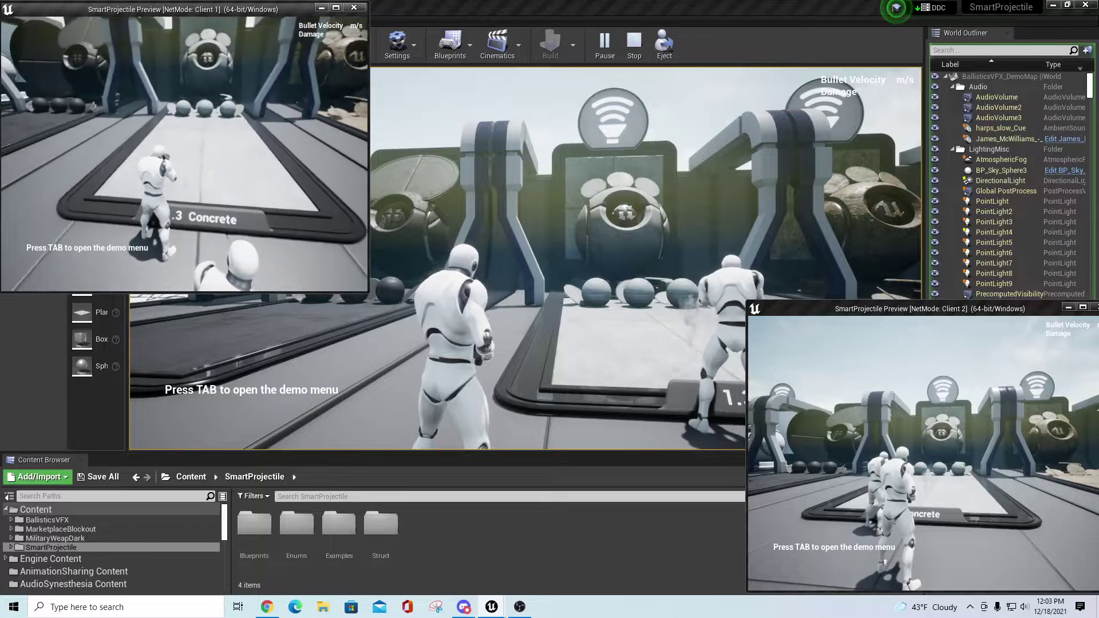
key("w")
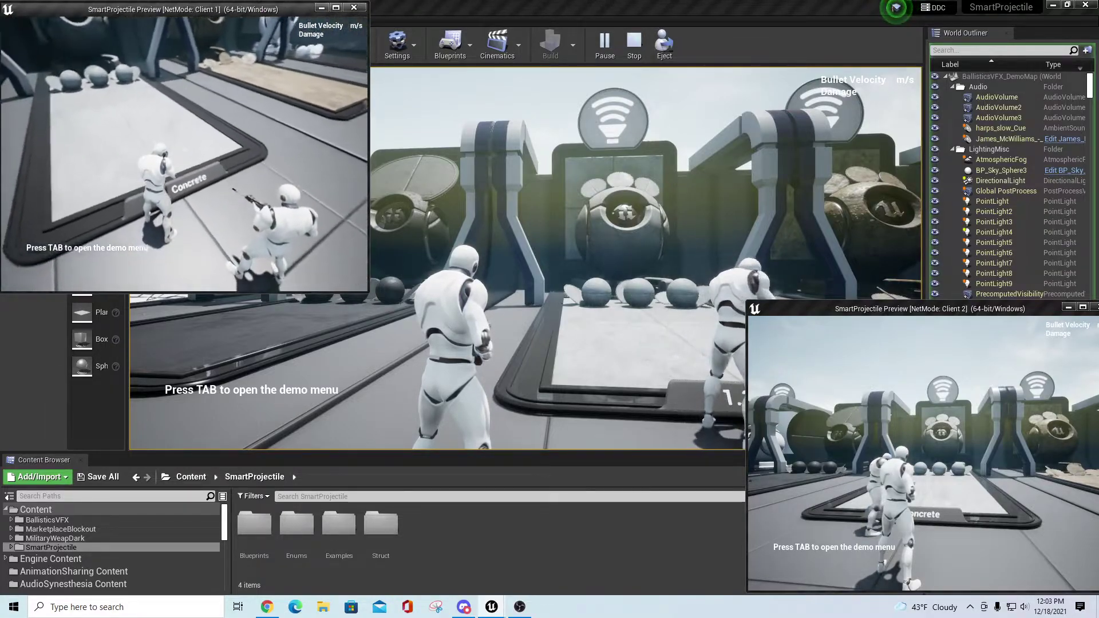
key("w")
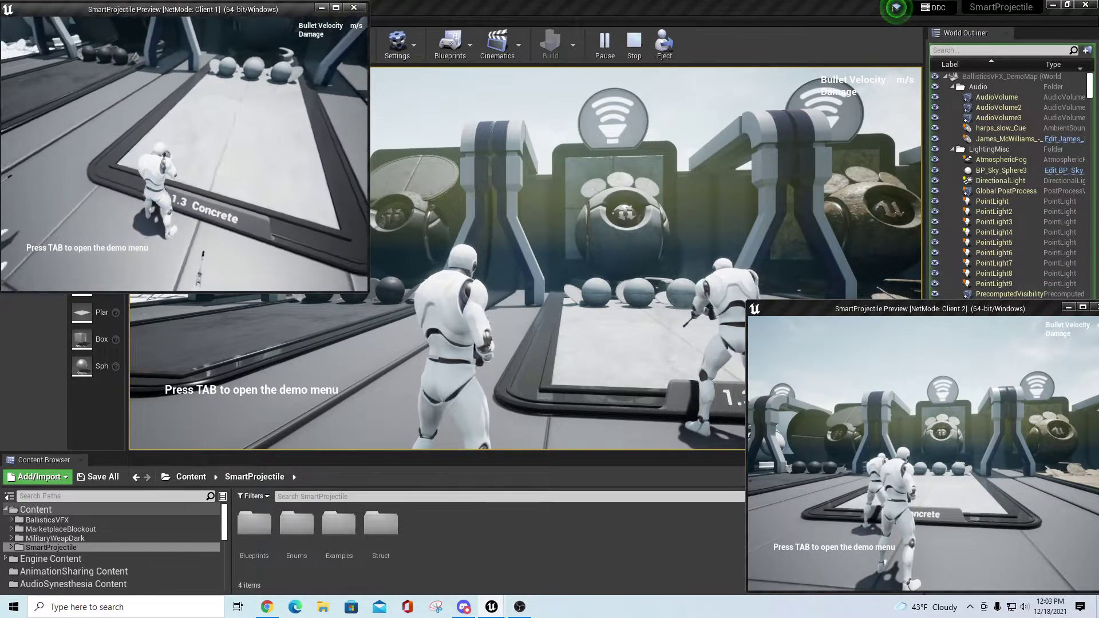
key("w")
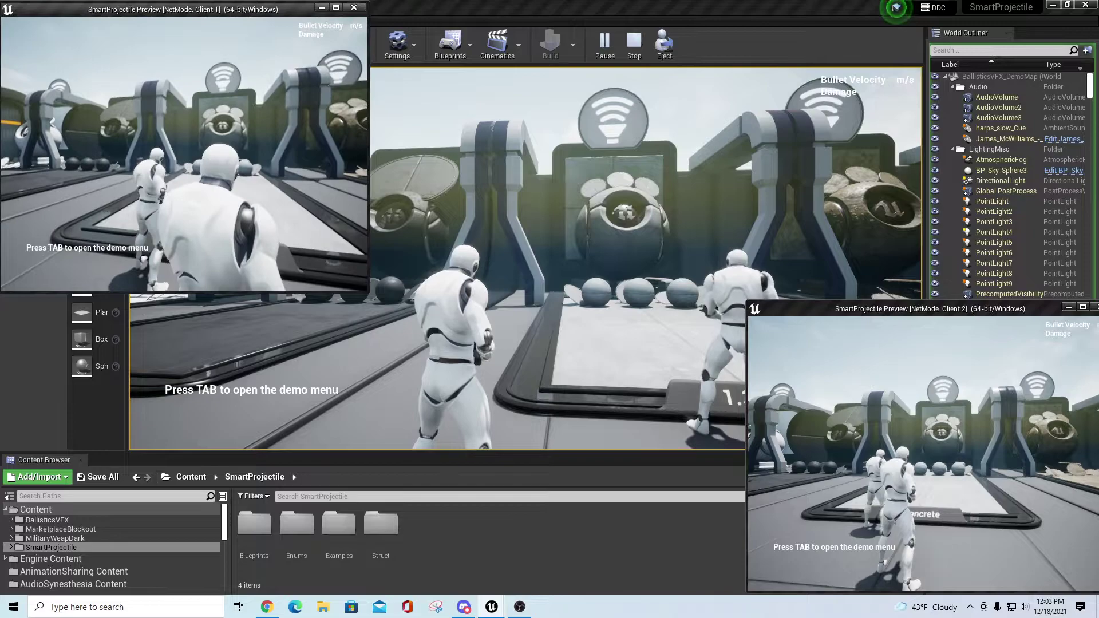
key("w")
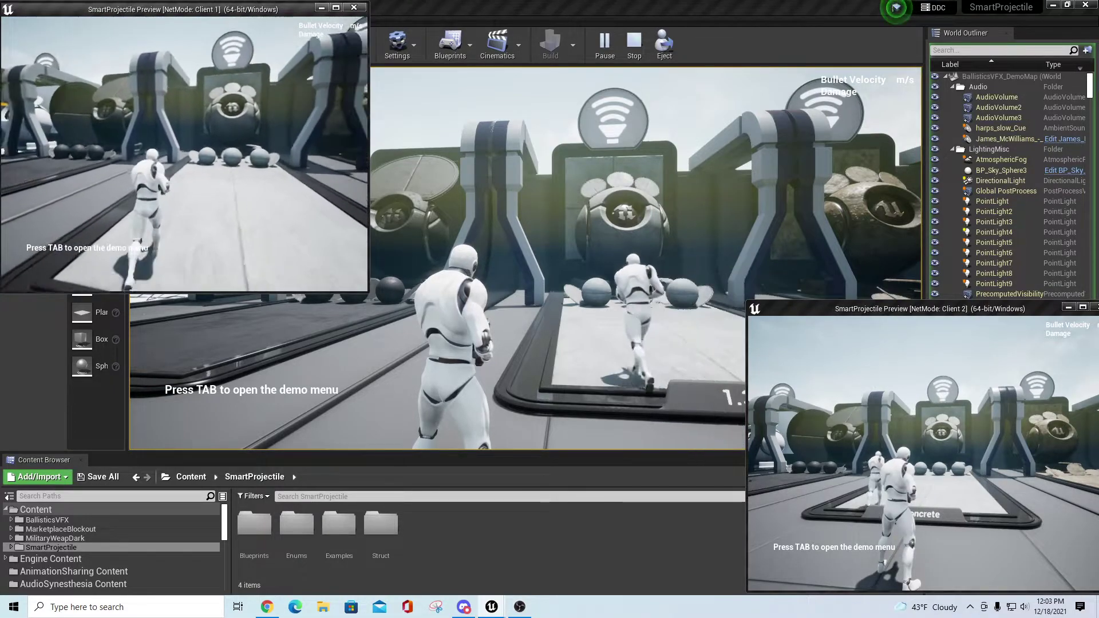
right_click(185, 154)
left_click(184, 154)
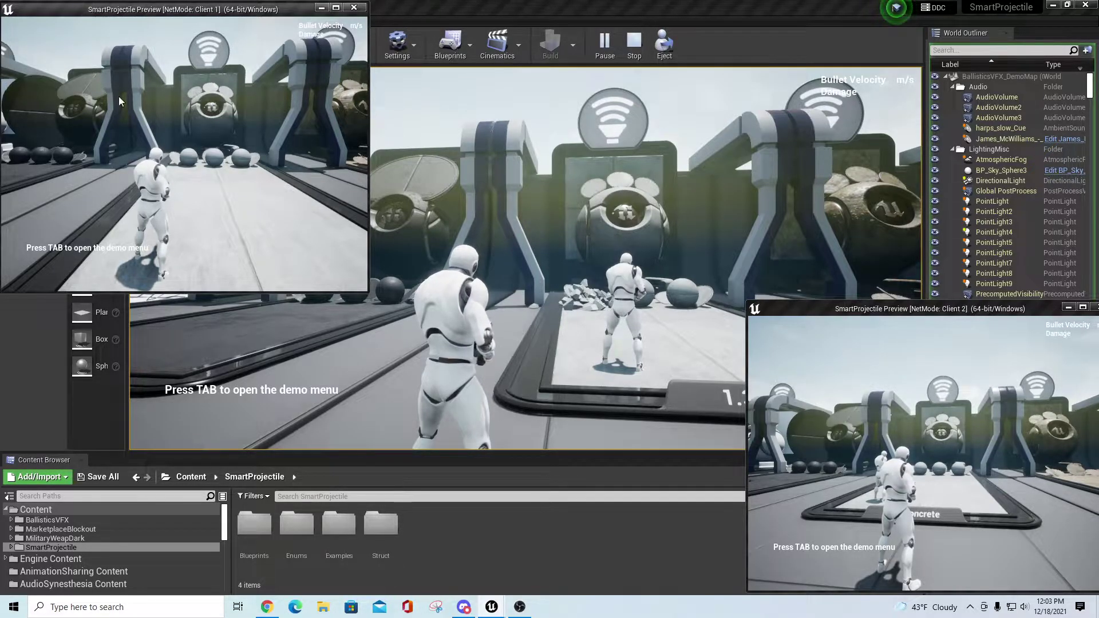
In the main viewport's game, walk the character onto the concrete area and shoot a remaining sphere to test the server side.
left_click(660, 328)
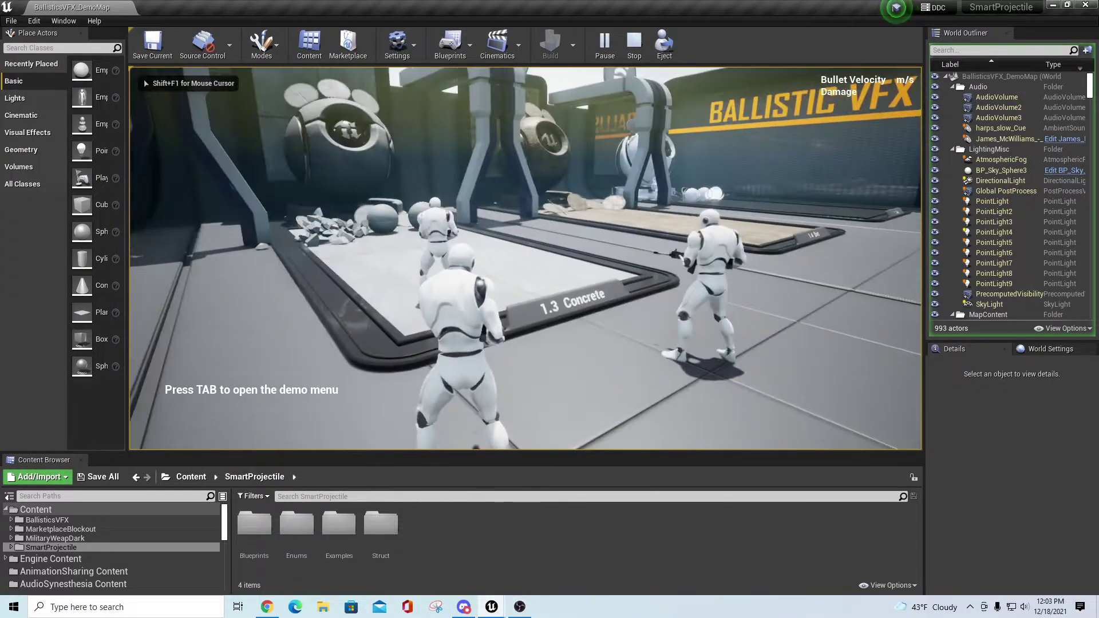
key("w")
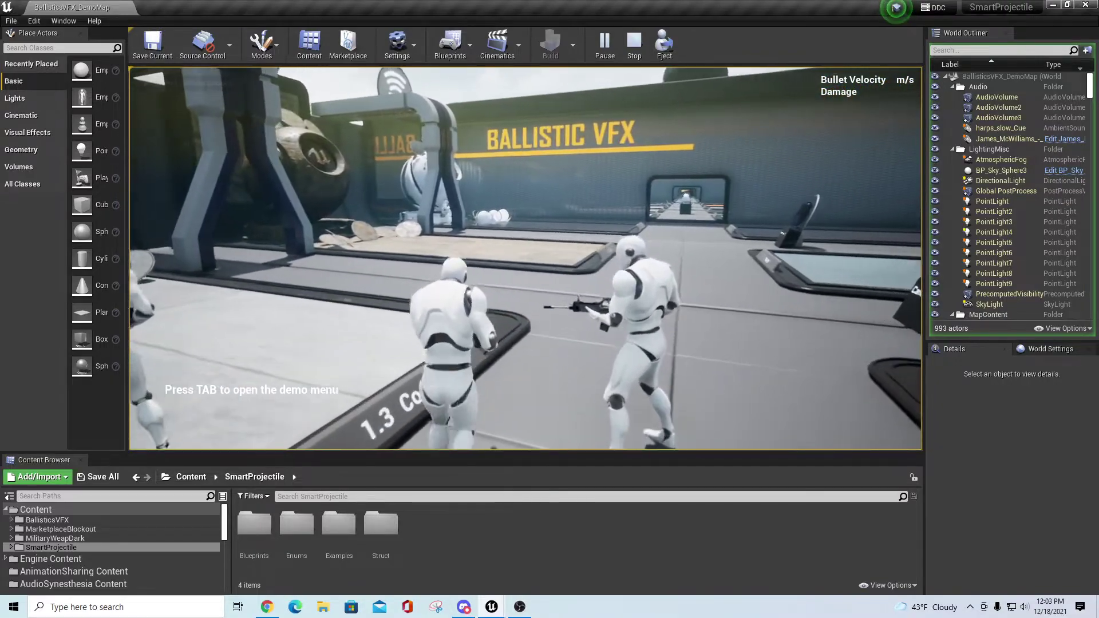
key("w")
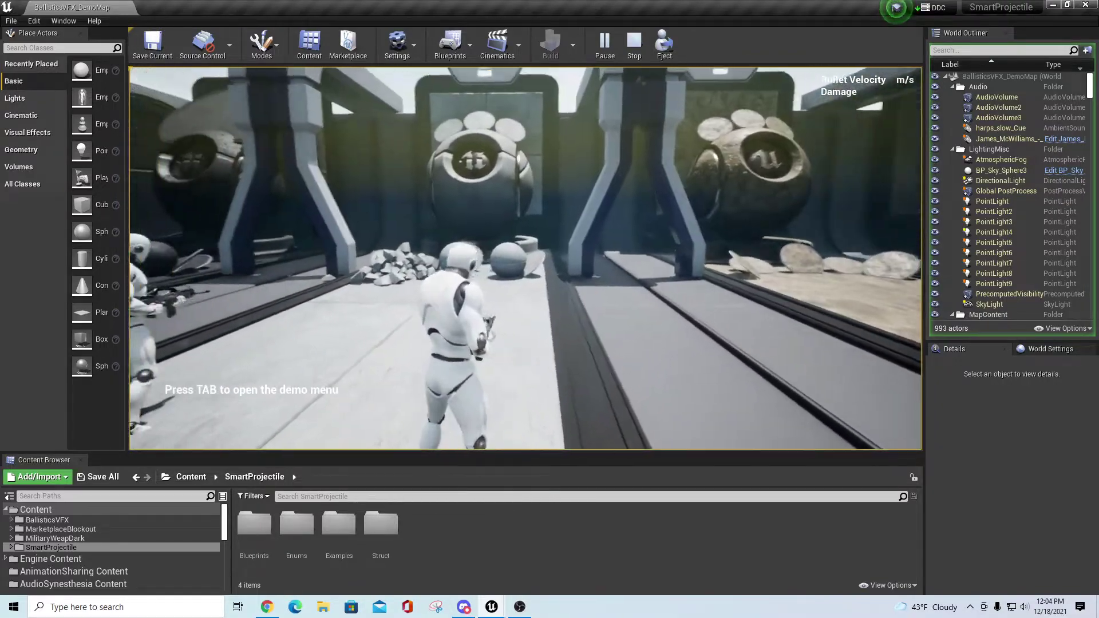
right_click_drag(525, 258, 525, 258)
left_click(525, 258)
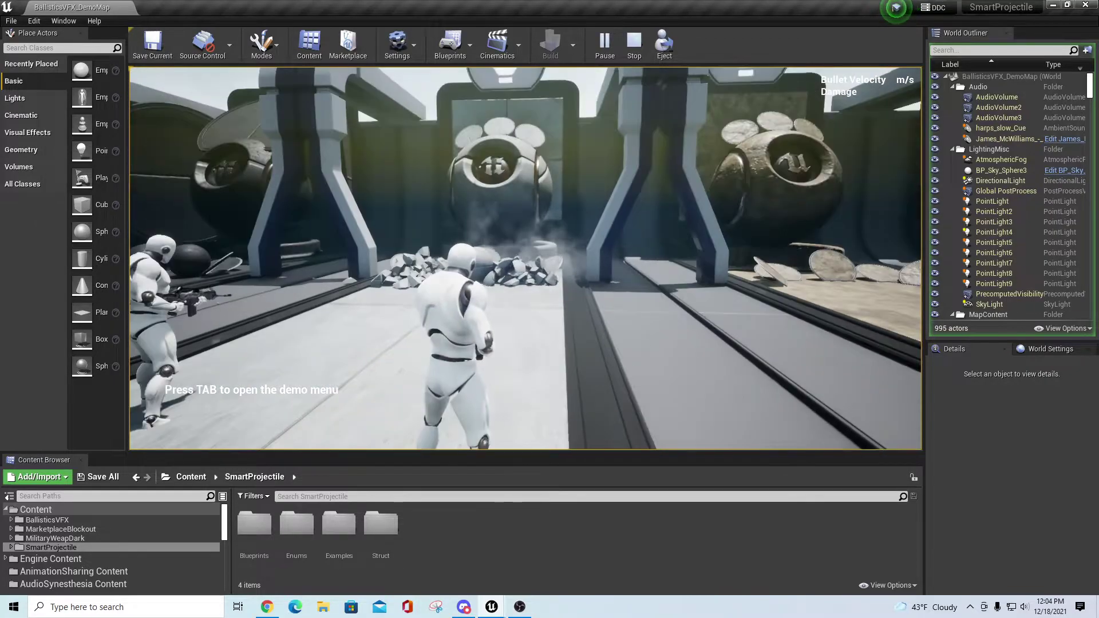
Release the cursor from the game and bring the Client 1 and Client 2 preview windows back to the front.
key("shift+F1")
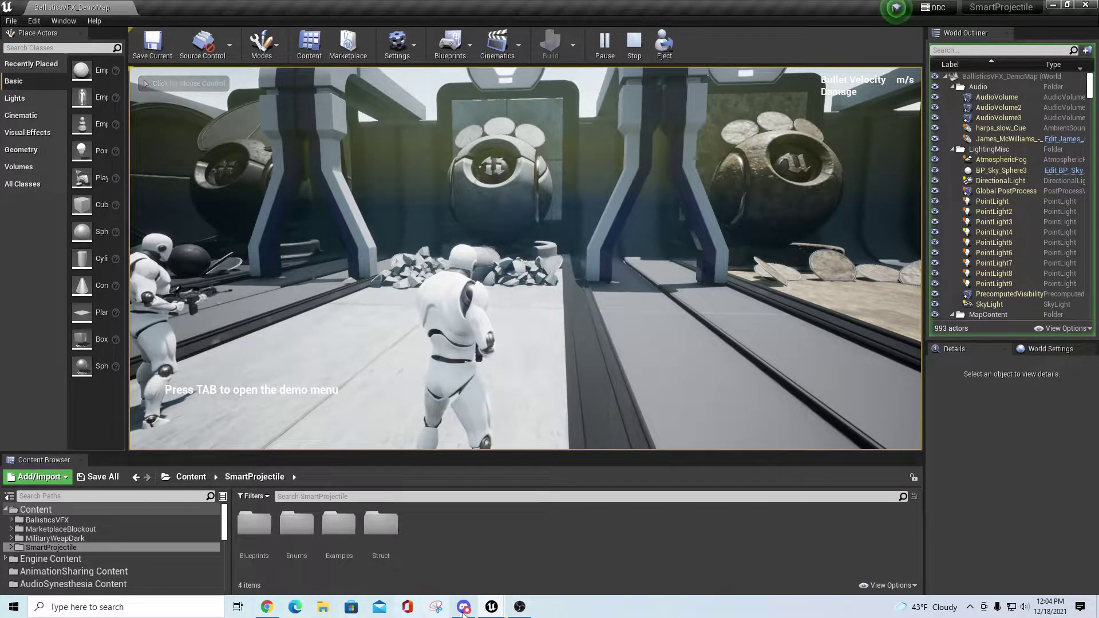
mouse_move(463, 607)
left_click(493, 569)
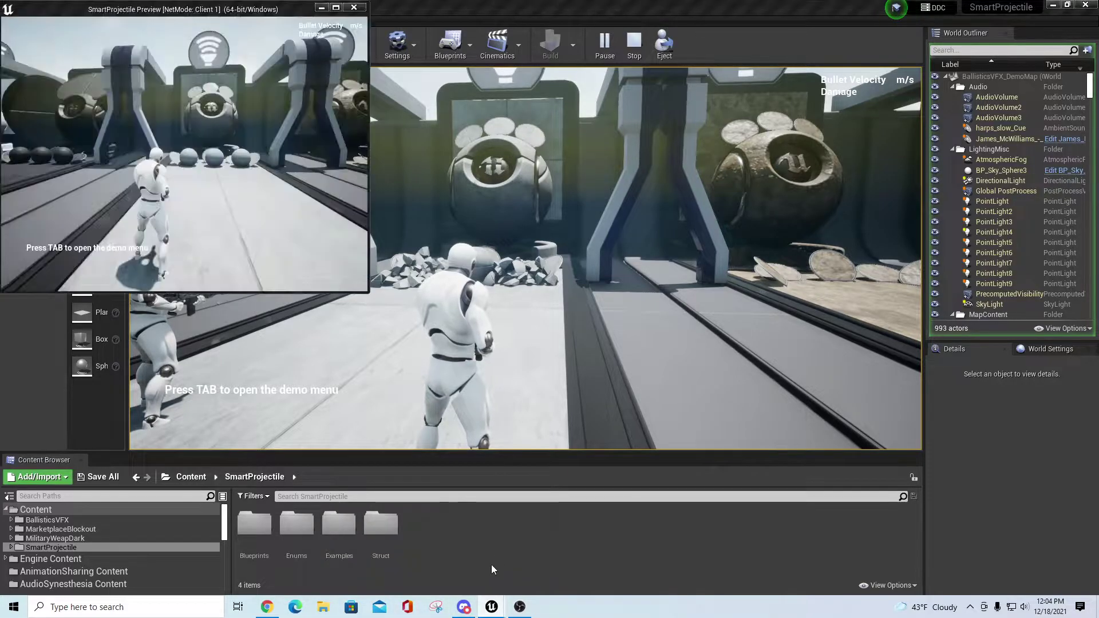
left_click(581, 554)
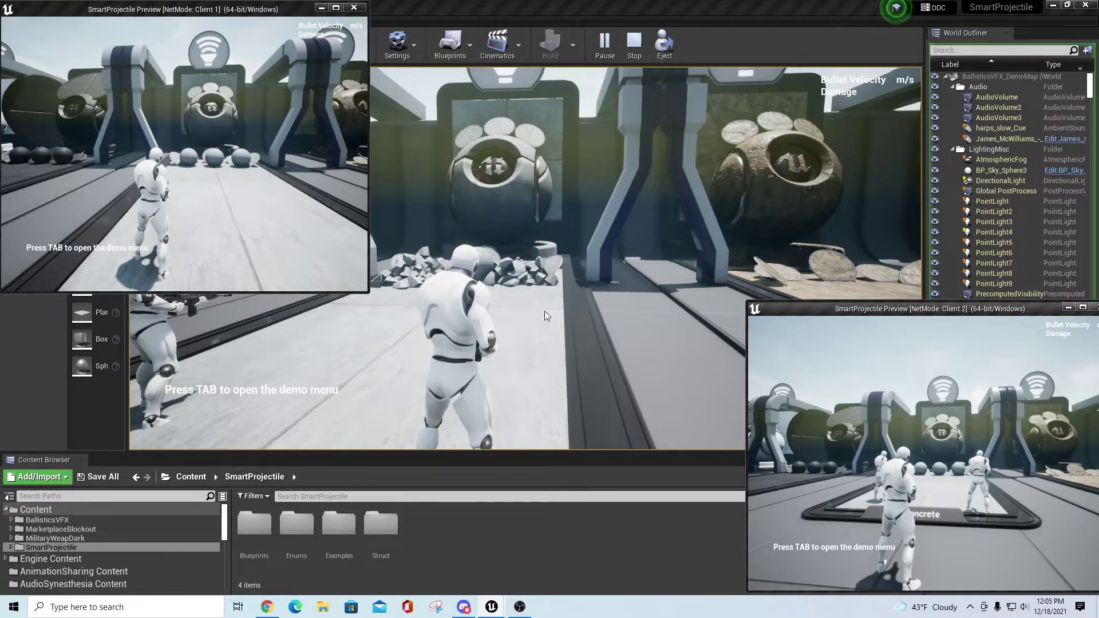
In the main viewport's game, run the character from the concrete area across the neighbouring sandy area and around to the Canister V2 stand.
left_click(555, 323)
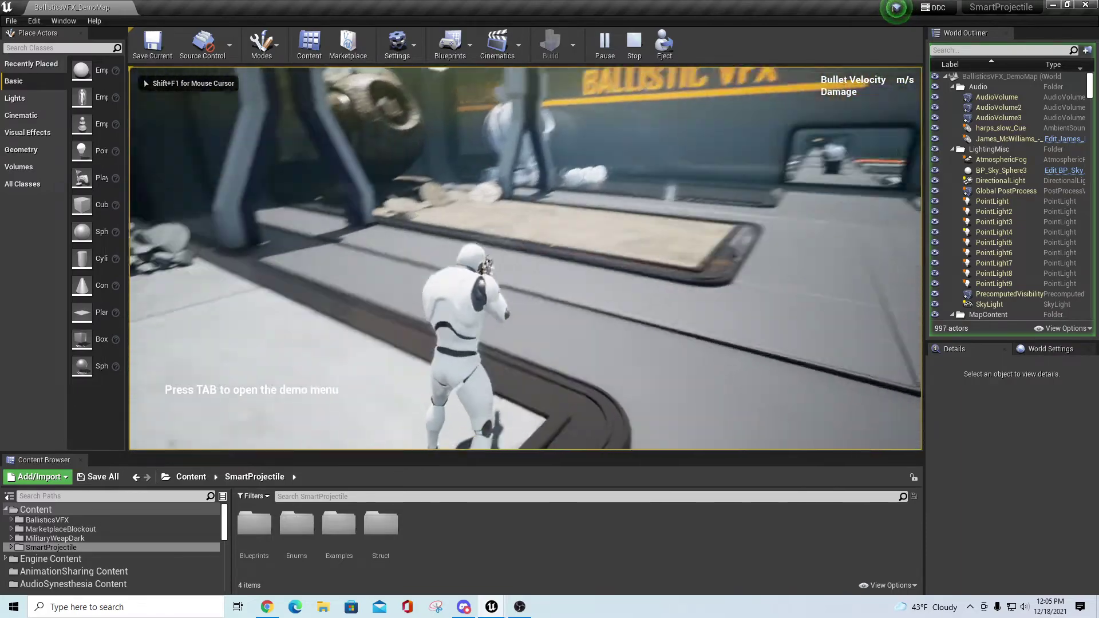
key("w")
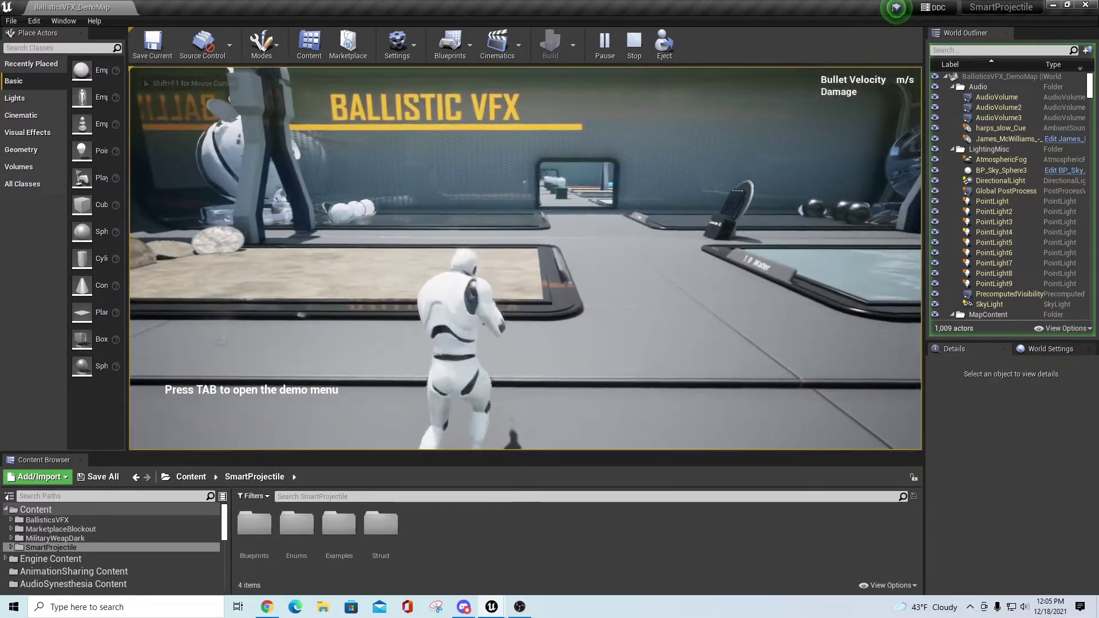
key("w")
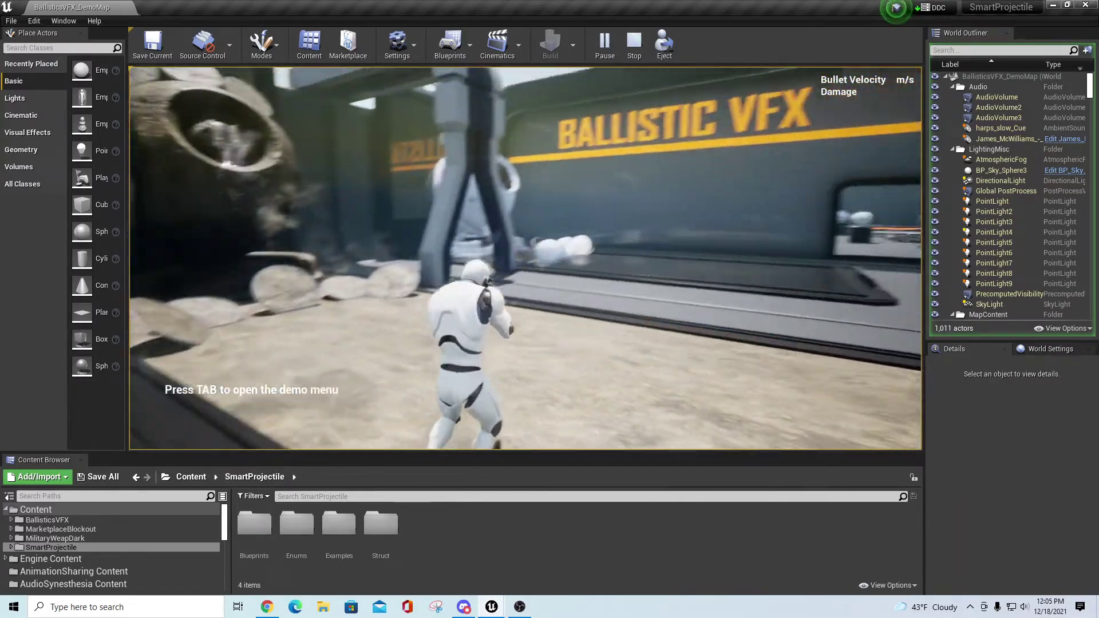
key("w")
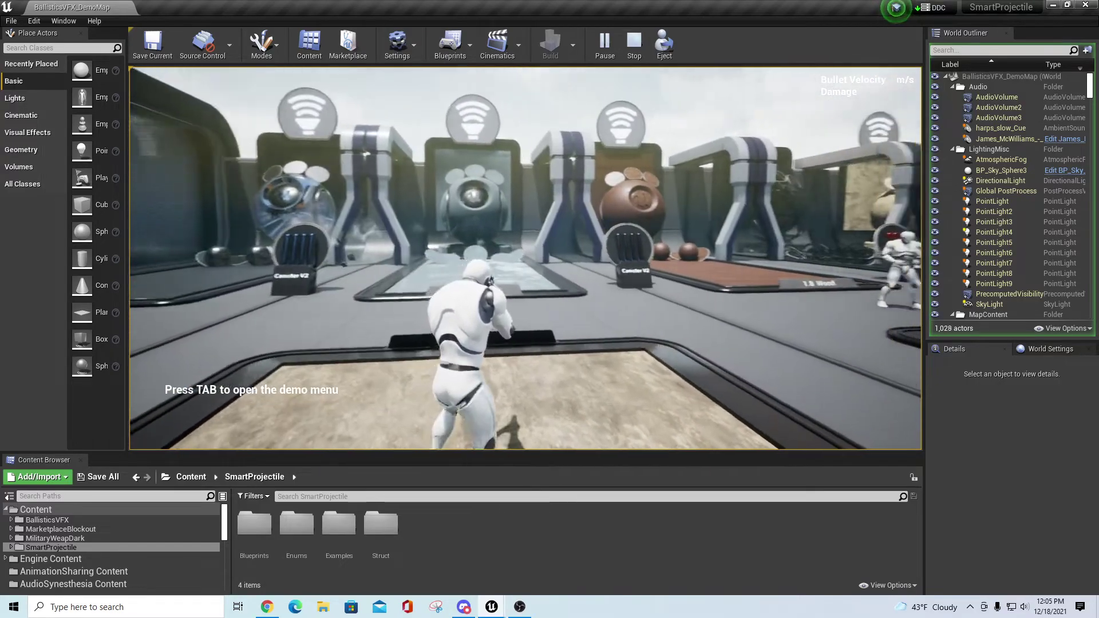
key("w")
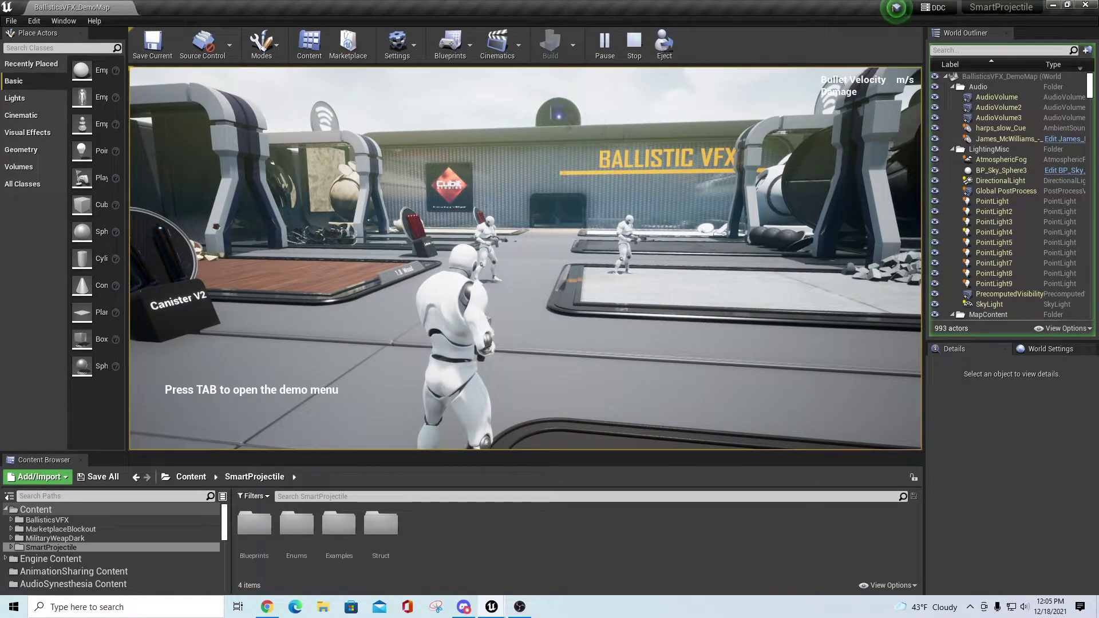
Approach the player character standing beside the wood area, aim at it and shoot it several times from the server side.
key("w")
right_click(525, 259)
left_click(525, 259)
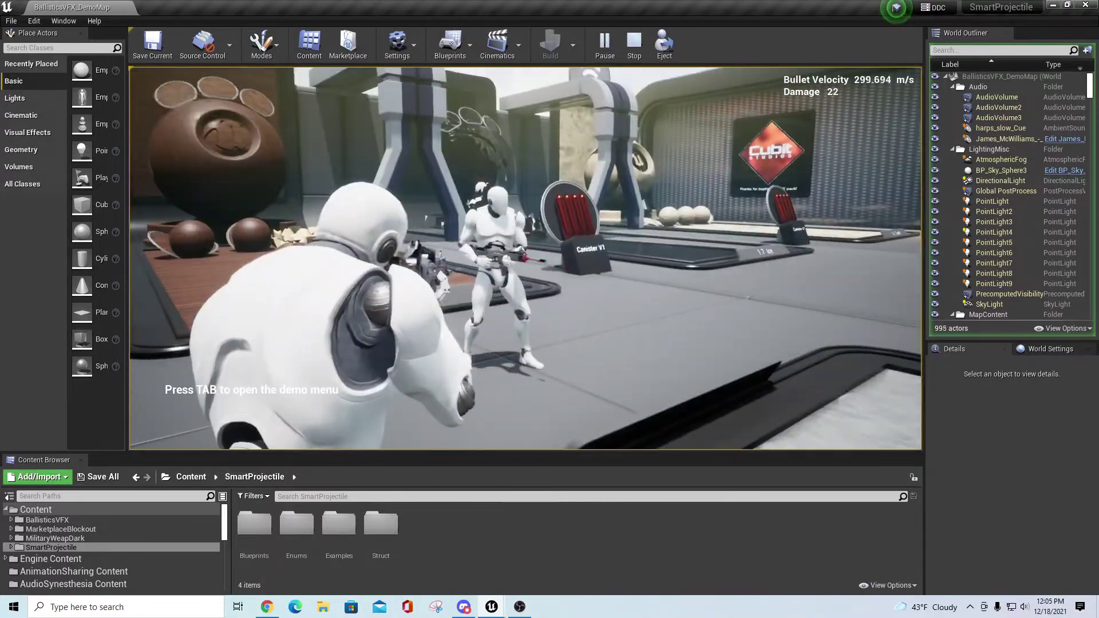
left_click(525, 259)
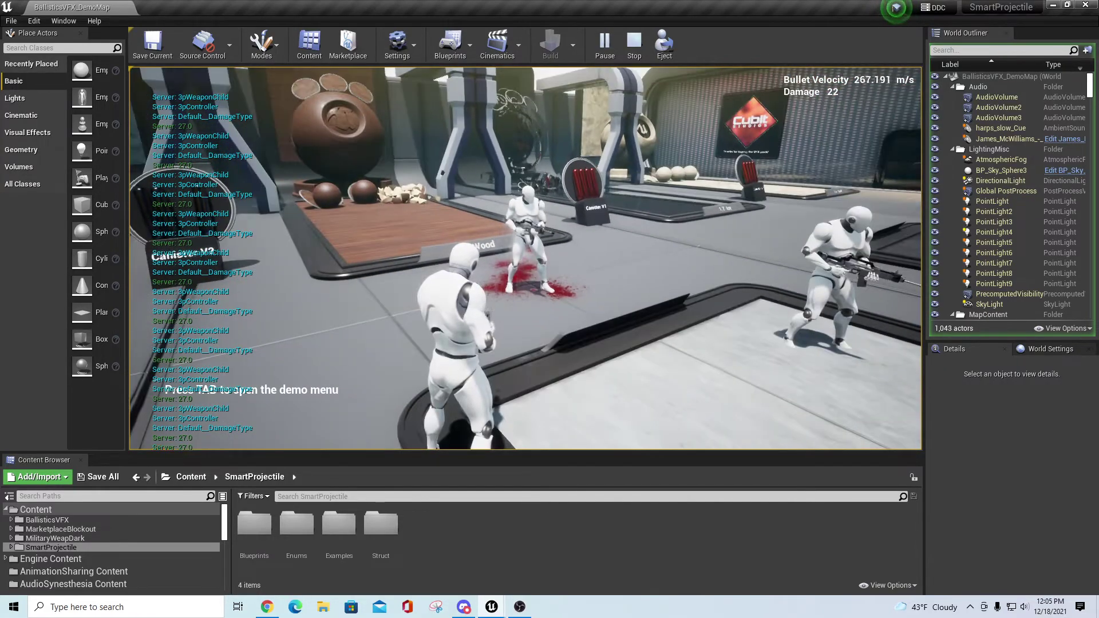
Release the cursor from the game and bring the Client 2 preview window to the front to compare the blood impacts.
key("shift+F1")
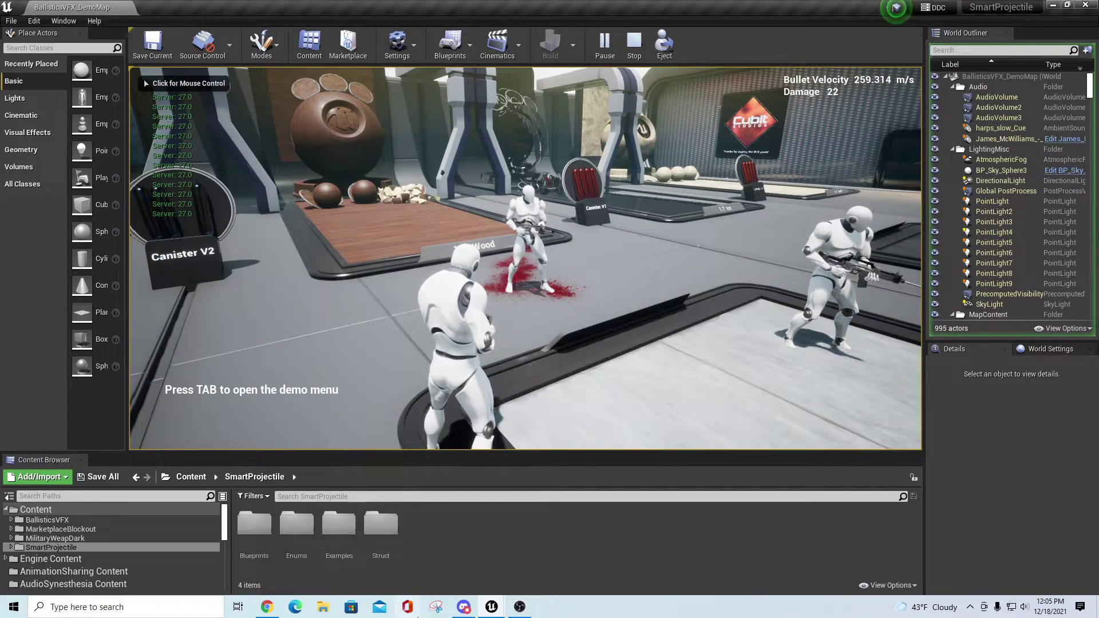
mouse_move(491, 607)
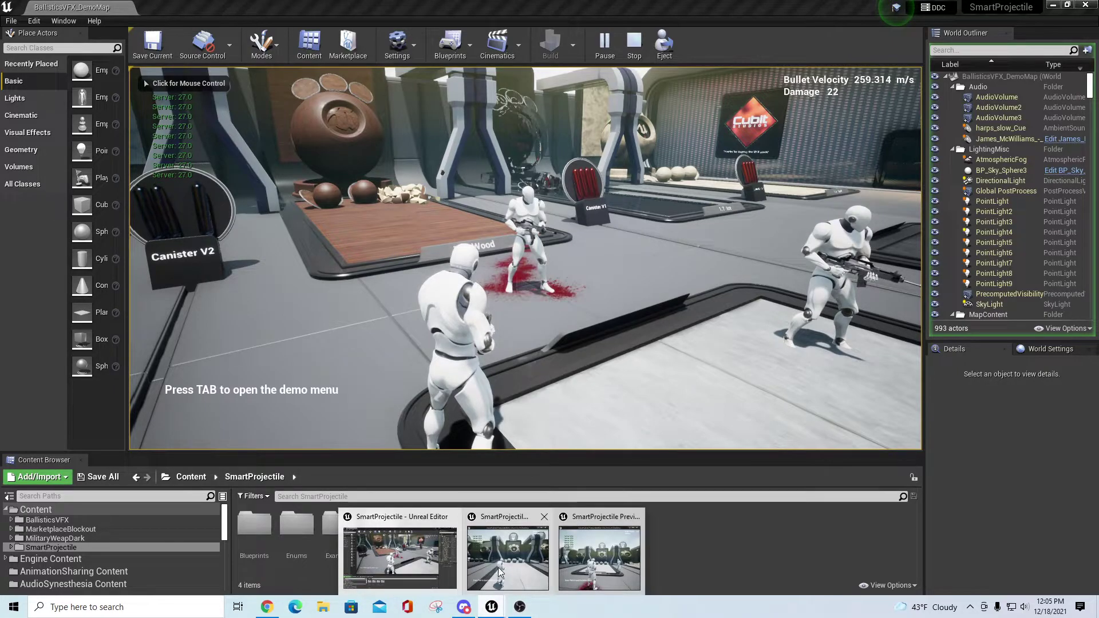
left_click(594, 568)
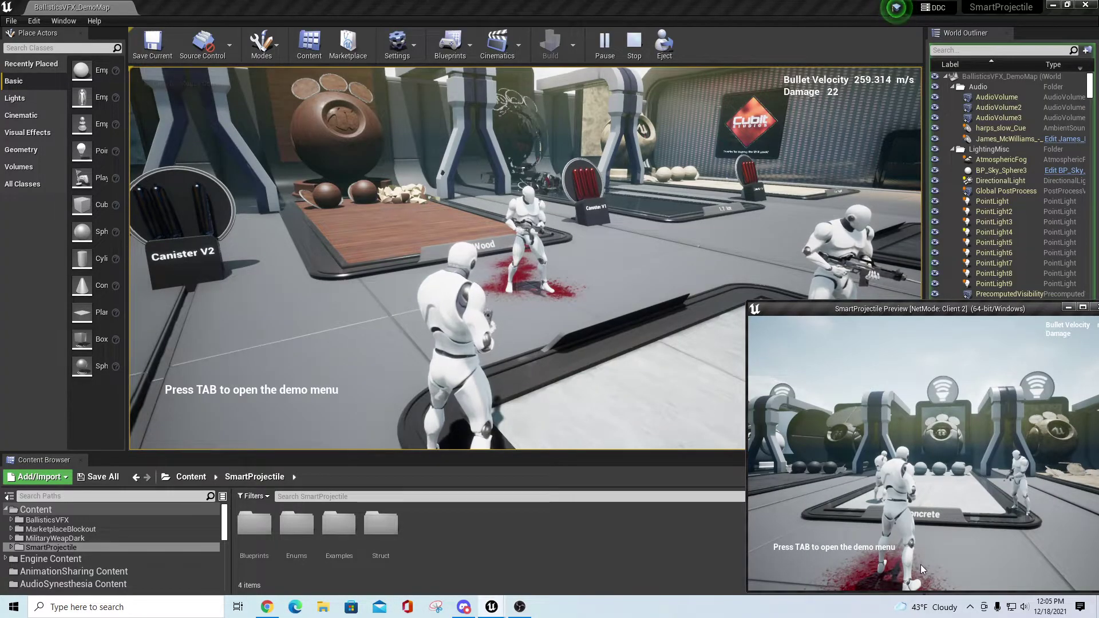